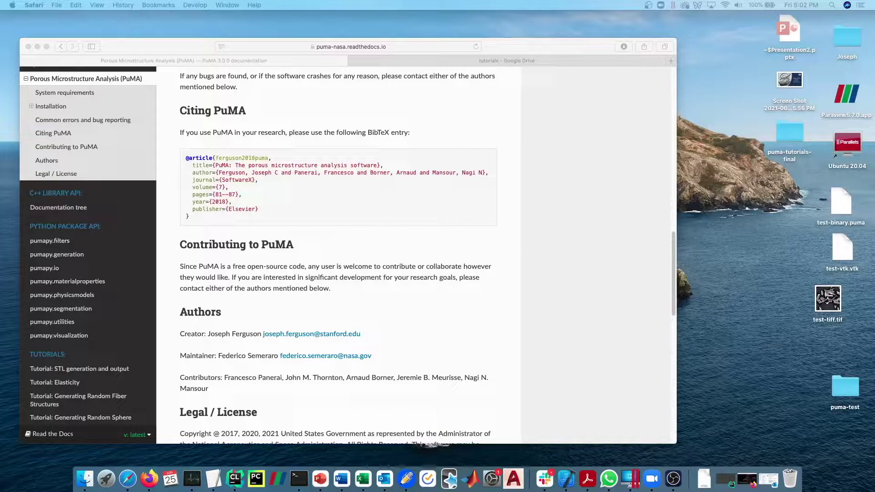
Step: Highlight the software title in the PuMA BibTeX citation, then clear the selection
{"action": "left_click", "coordinate": [246, 196]}
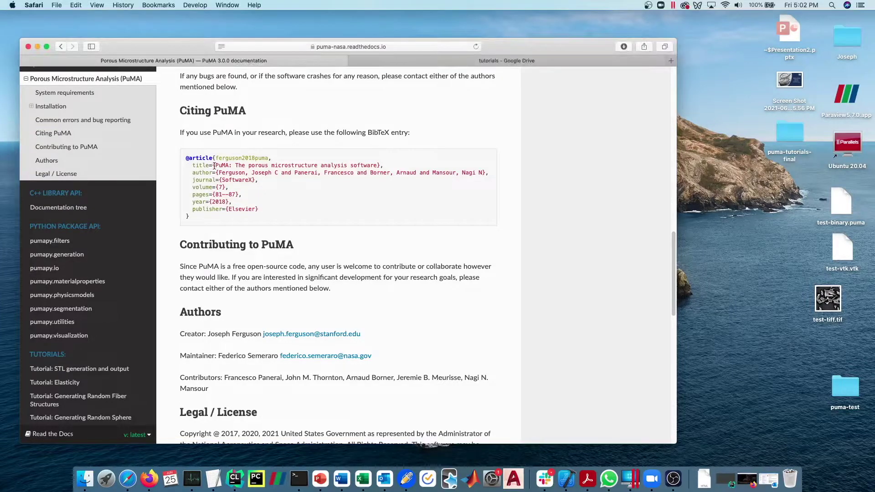
{"action": "left_click_drag", "start_coordinate": [215, 165], "coordinate": [378, 165]}
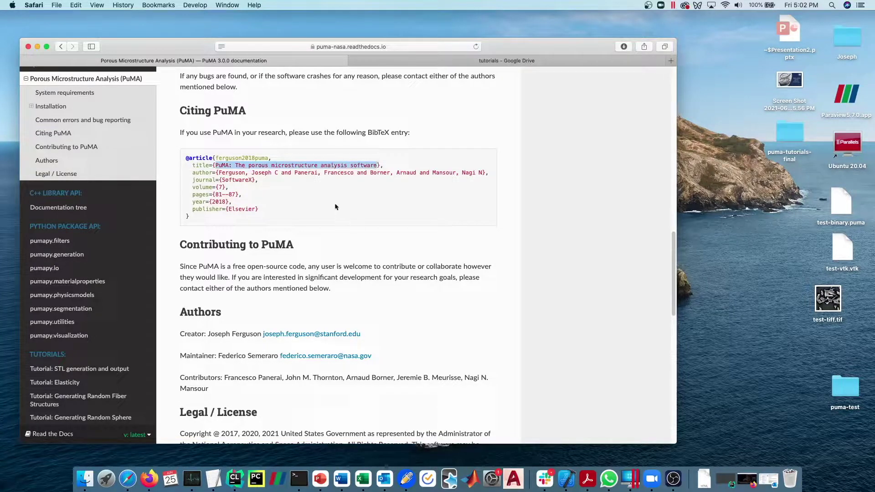
{"action": "left_click", "coordinate": [320, 214]}
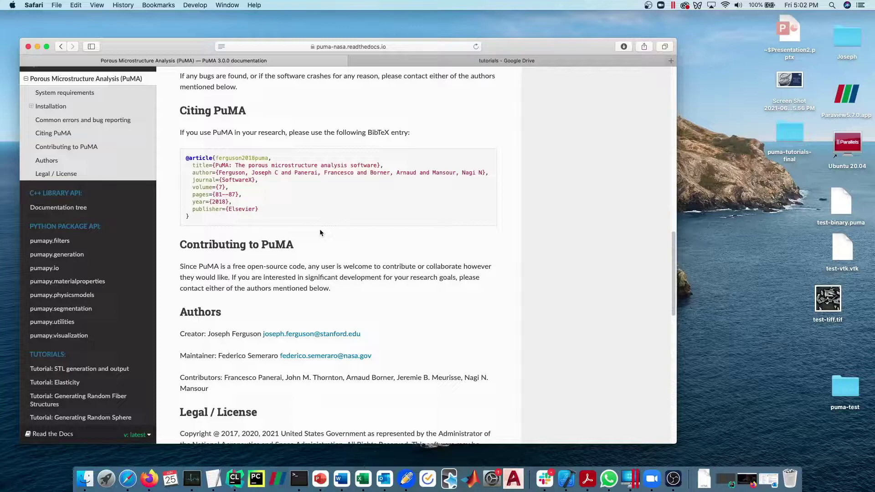
Step: Highlight and clear the creator's e-mail address, then bring up a Terminal window
{"action": "left_click_drag", "start_coordinate": [365, 334], "coordinate": [264, 334]}
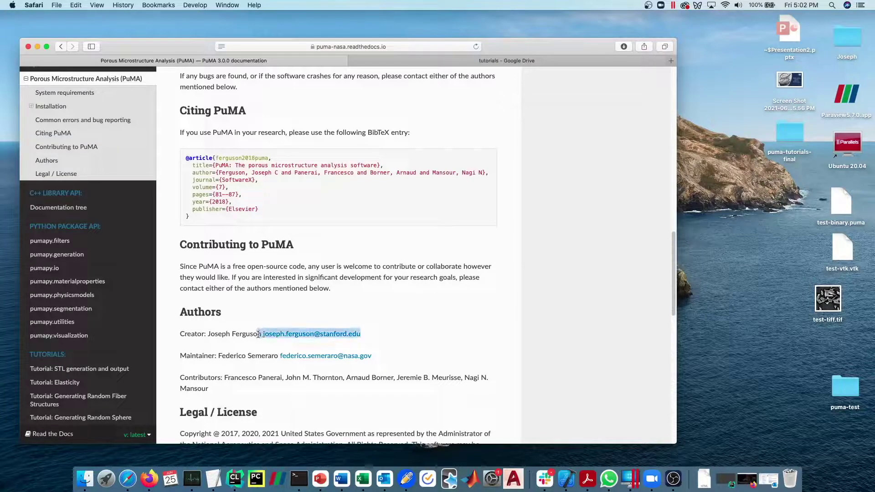
{"action": "left_click", "coordinate": [401, 351]}
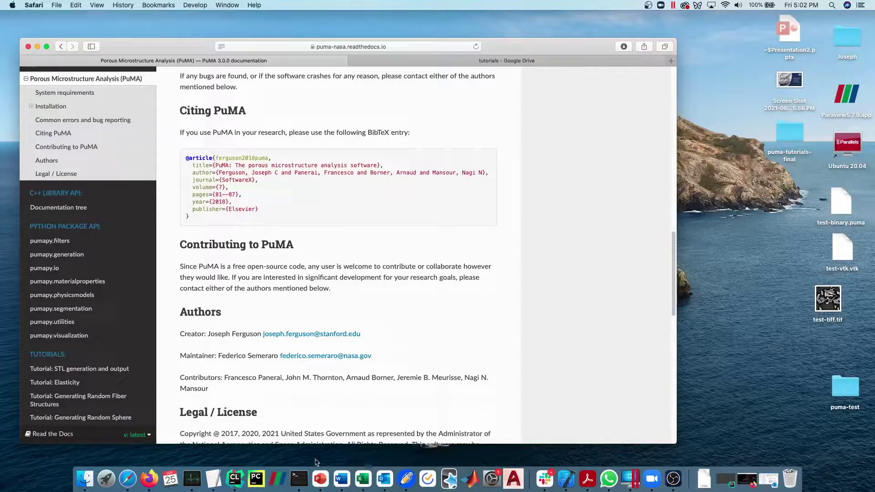
{"action": "left_click", "coordinate": [296, 475]}
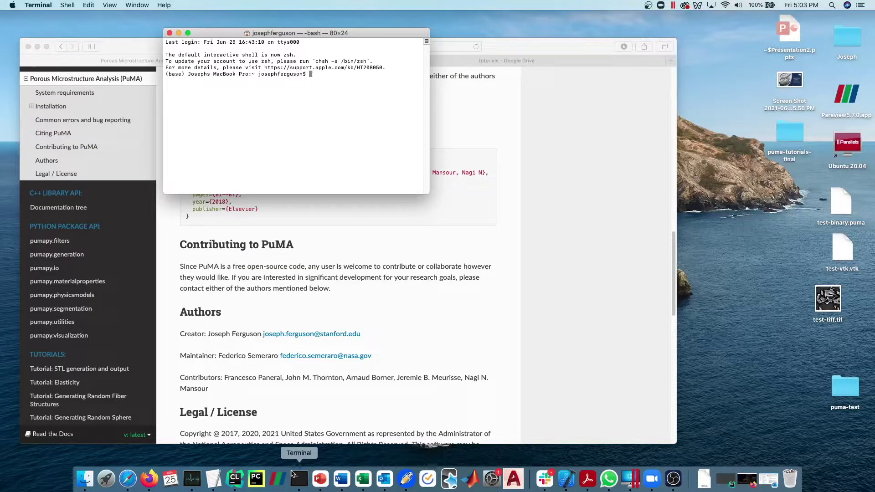
Step: Run 'conda activate puma' and 'pumaGUI.sh', then move the PuMA V3.0 window into place
{"action": "type", "text": "conda activate puma"}
{"action": "key", "text": "Return"}
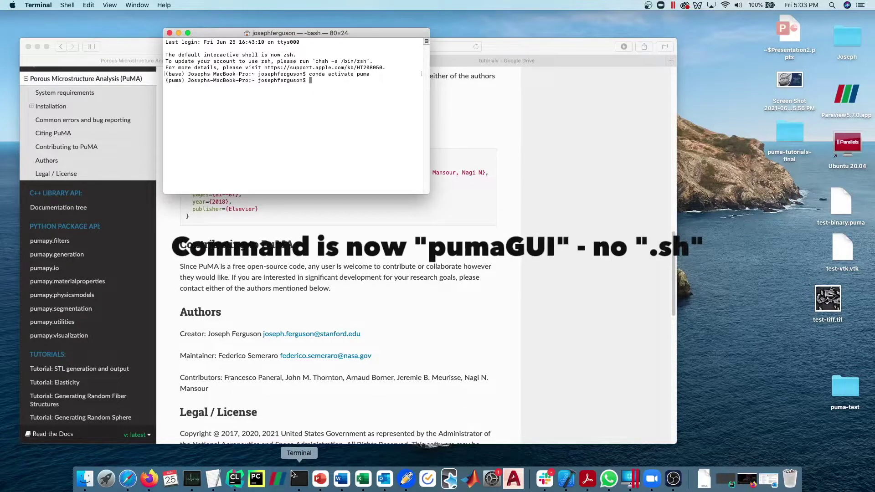
{"action": "type", "text": "puma"}
{"action": "type", "text": "GUI.sh"}
{"action": "key", "text": "Return"}
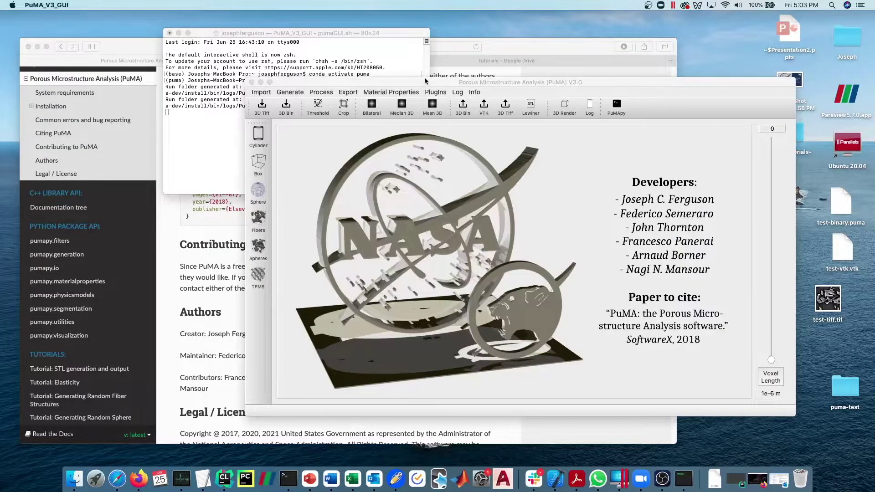
{"action": "left_click_drag", "start_coordinate": [424, 81], "coordinate": [325, 61]}
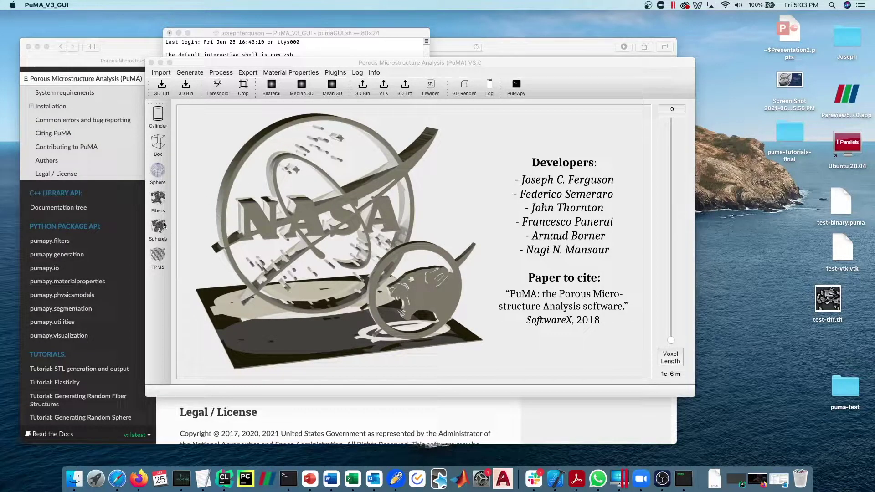
Step: Set the random sphere domain size to 128 × 128 × 128
{"action": "left_click", "coordinate": [158, 230]}
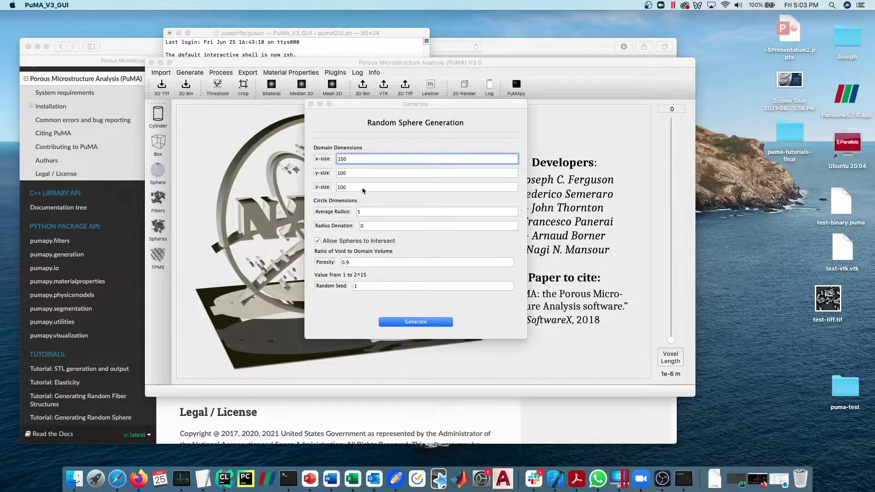
{"action": "double_click", "coordinate": [416, 159]}
{"action": "type", "text": "128"}
{"action": "key", "text": "Tab"}
{"action": "type", "text": "128"}
{"action": "key", "text": "Tab"}
{"action": "type", "text": "1287"}
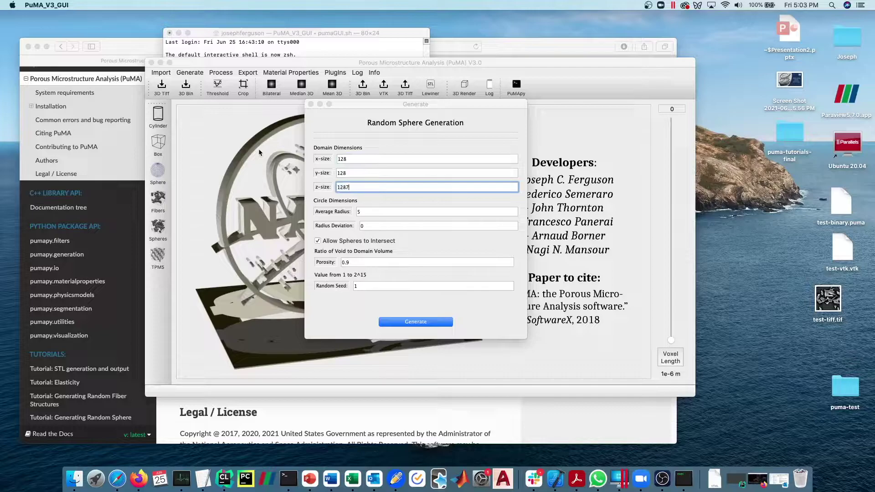
{"action": "key", "text": "BackSpace"}
Step: Set average radius 10 and porosity 0.8, then generate the spheres
{"action": "key", "text": "Tab"}
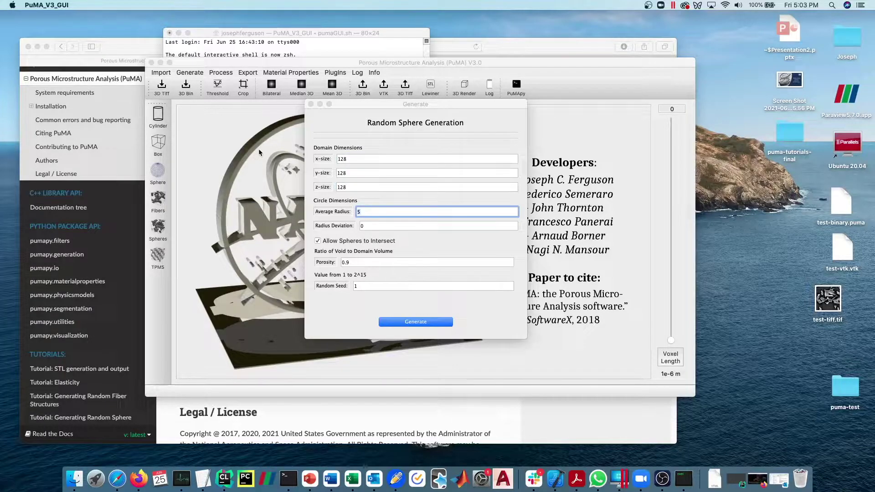
{"action": "type", "text": "10"}
{"action": "key", "text": "Tab"}
{"action": "key", "text": "Tab"}
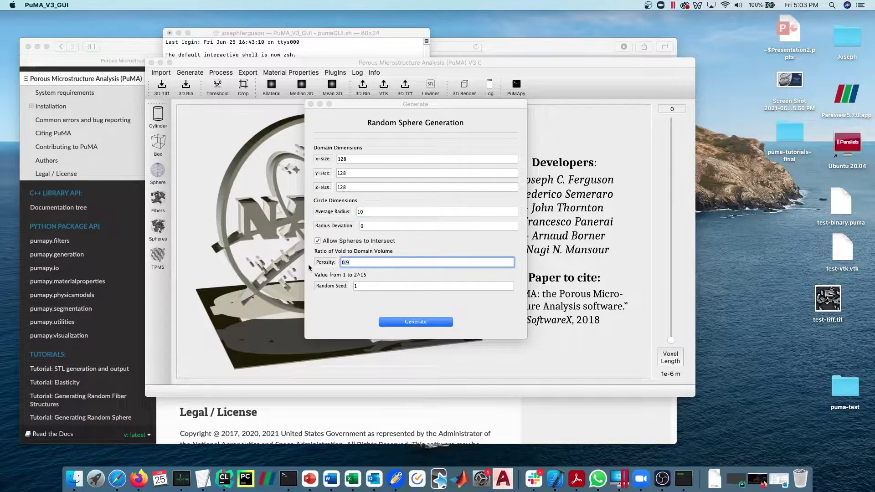
{"action": "type", "text": "0.8"}
{"action": "left_click", "coordinate": [410, 322]}
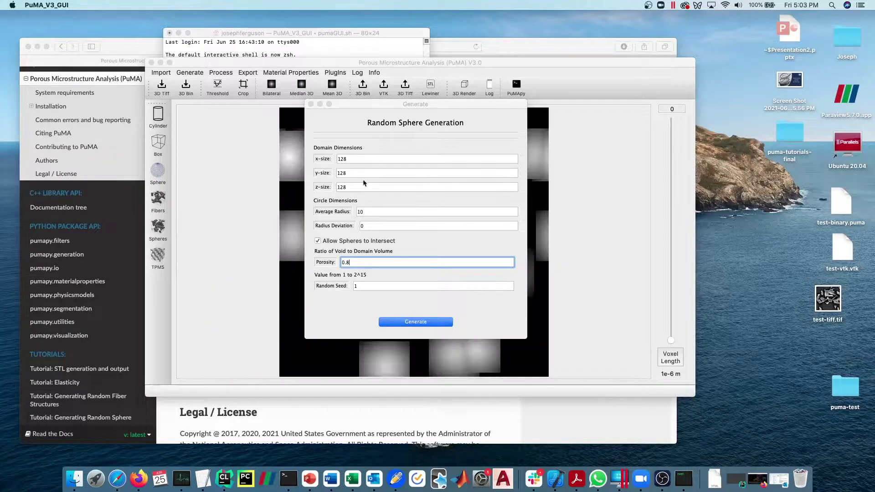
{"action": "left_click", "coordinate": [311, 104]}
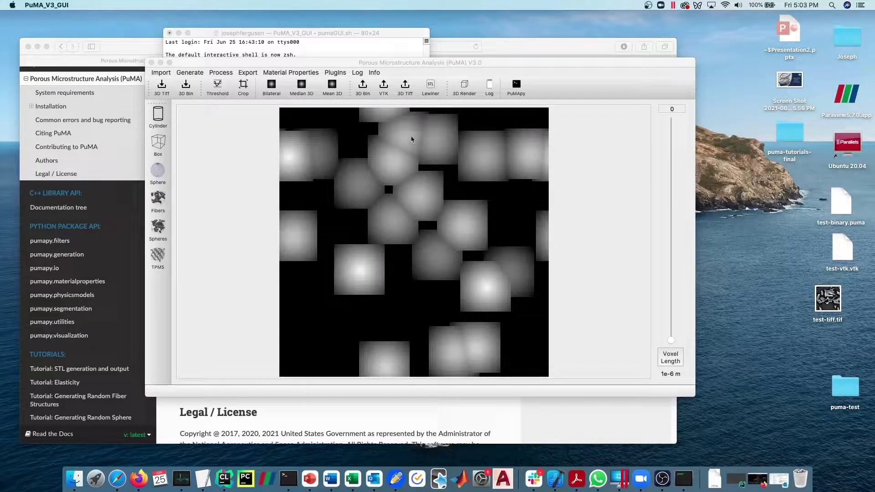
Step: Render the spheres as a contour surface with low threshold 128
{"action": "left_click", "coordinate": [463, 85]}
{"action": "left_click_drag", "start_coordinate": [428, 142], "coordinate": [689, 135]}
{"action": "left_click_drag", "start_coordinate": [676, 196], "coordinate": [646, 197]}
{"action": "type", "text": "128"}
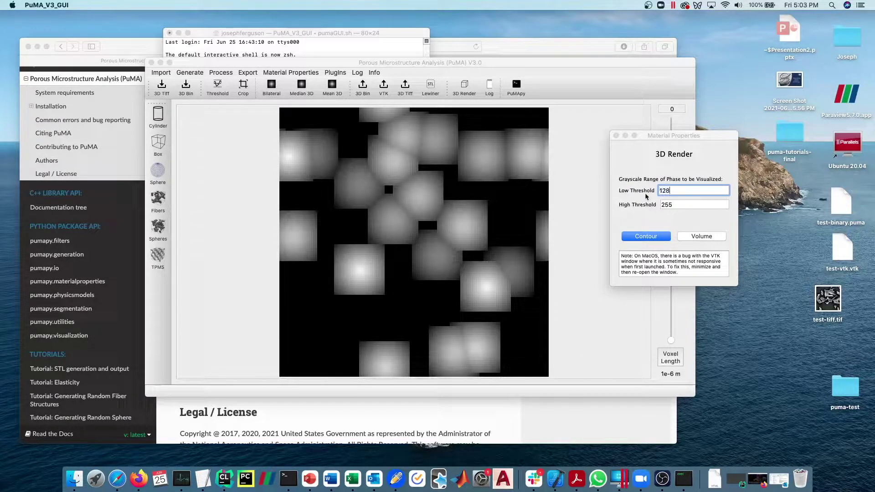
{"action": "left_click", "coordinate": [652, 239]}
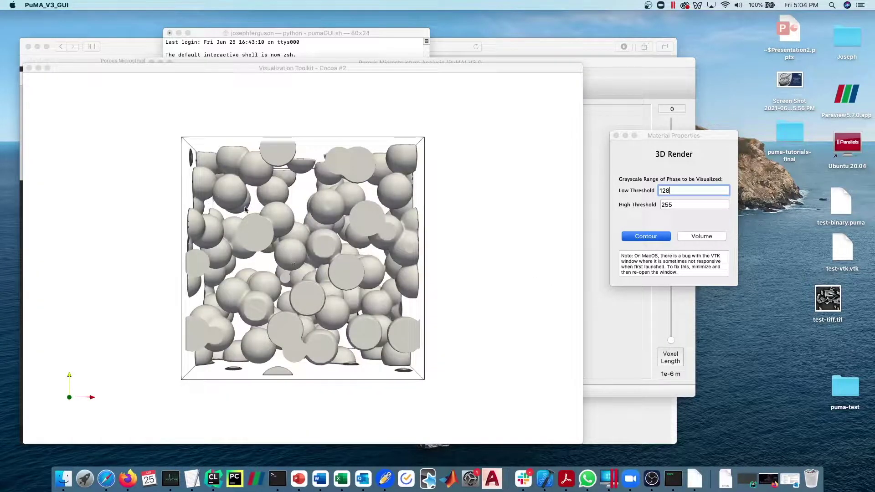
Step: Restore the 3D view, rotate the sphere cube to inspect several angles, then close it
{"action": "key", "text": "super+m"}
{"action": "left_click", "coordinate": [798, 479]}
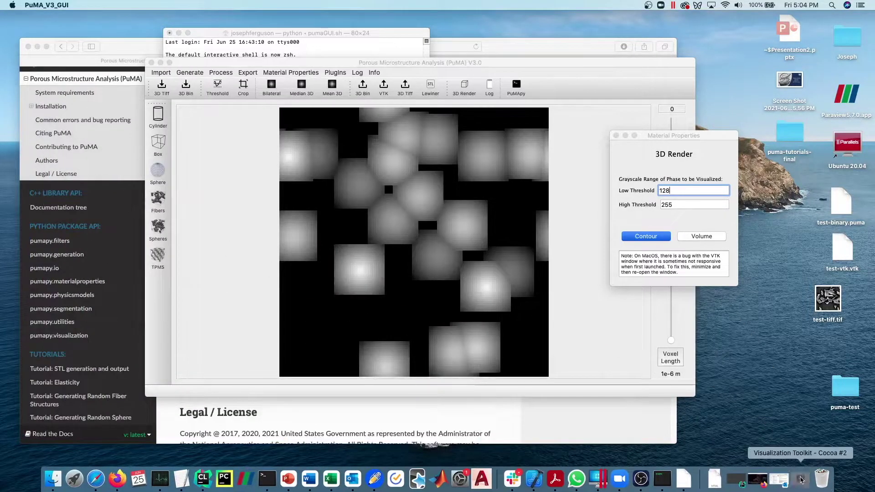
{"action": "left_click_drag", "start_coordinate": [278, 239], "coordinate": [232, 304]}
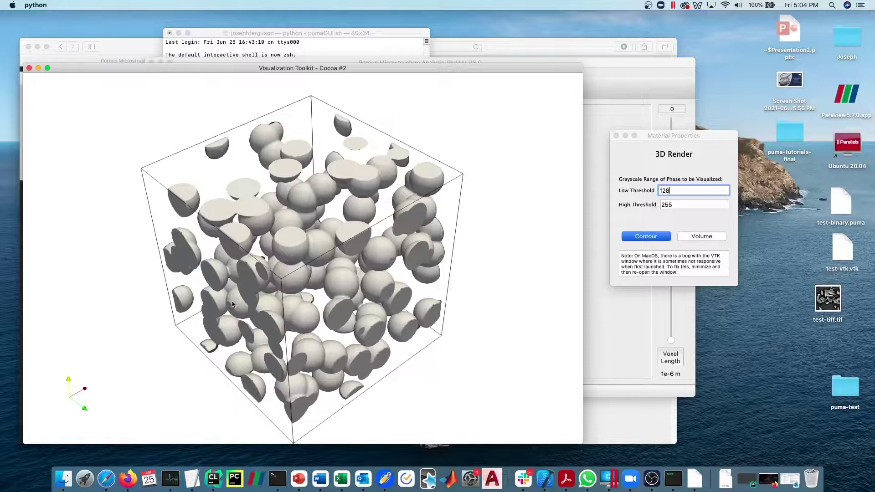
{"action": "left_click_drag", "start_coordinate": [312, 302], "coordinate": [277, 238]}
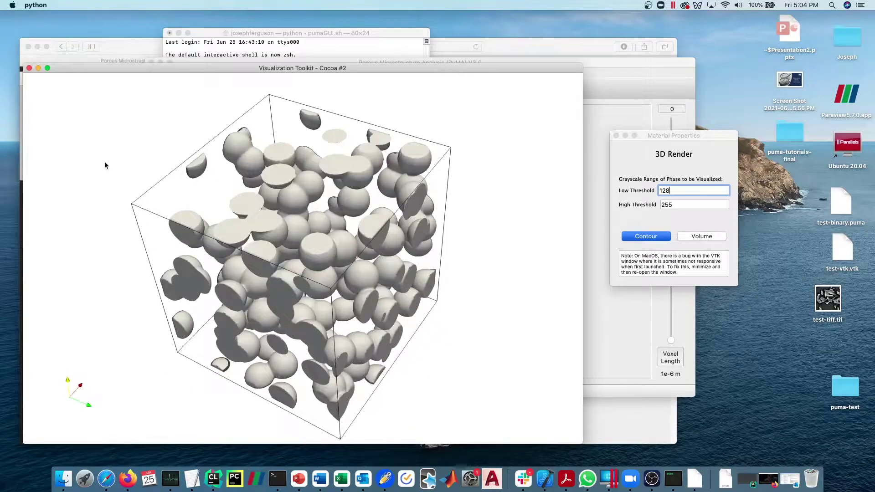
{"action": "left_click", "coordinate": [29, 68]}
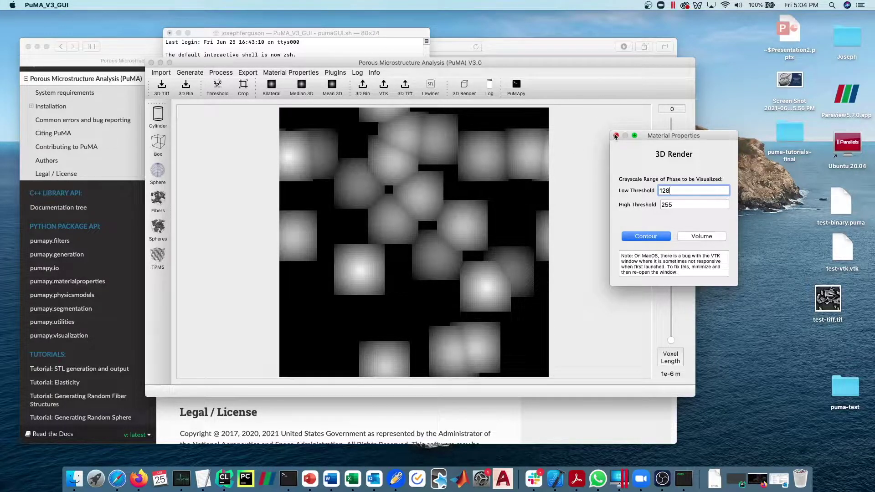
{"action": "left_click", "coordinate": [615, 137]}
Step: Choose Material Properties > Tortuosity > Tortuosity Continuum
{"action": "left_click", "coordinate": [290, 73]}
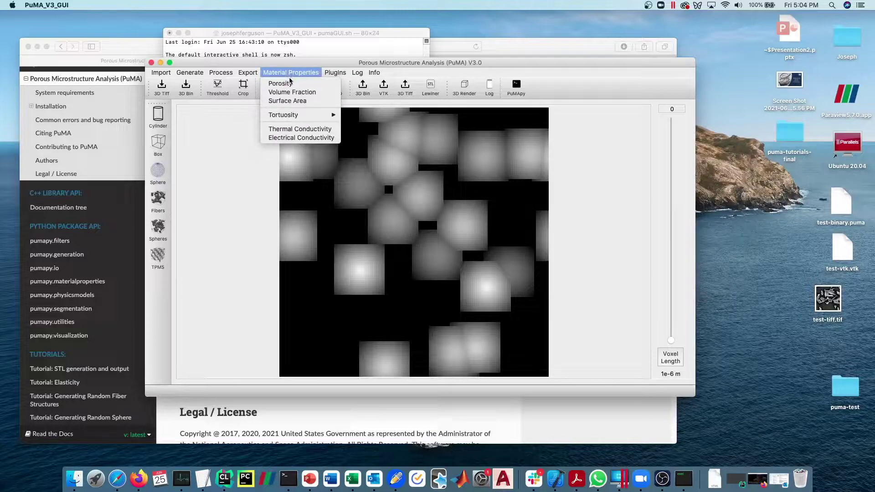
{"action": "mouse_move", "coordinate": [295, 117]}
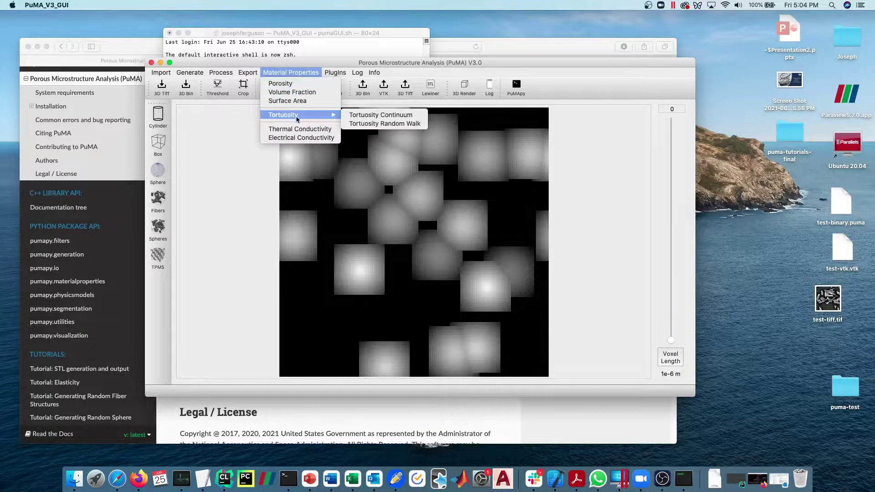
{"action": "left_click", "coordinate": [390, 120]}
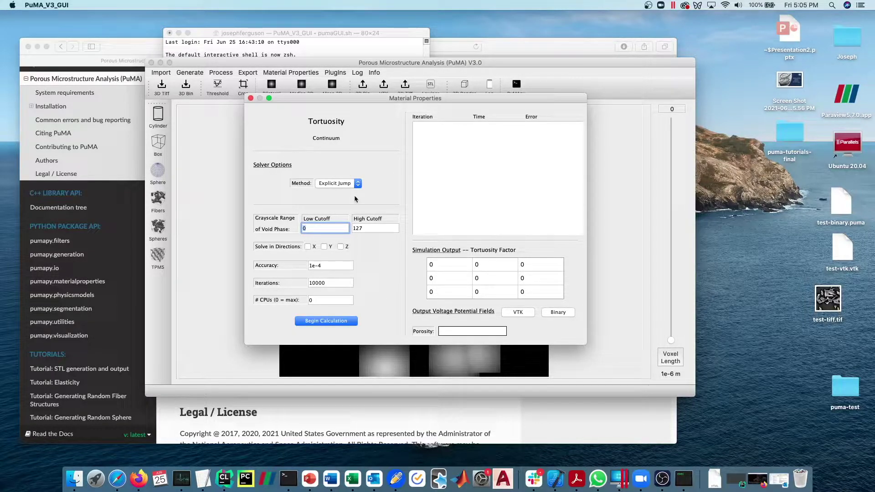
Step: Switch the tortuosity method from Explicit Jump to Finite Volume
{"action": "left_click", "coordinate": [335, 183]}
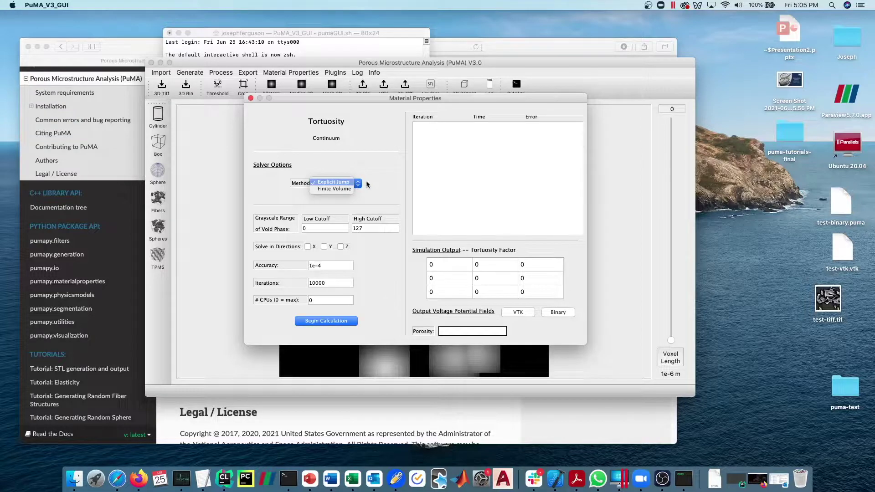
{"action": "left_click", "coordinate": [380, 191]}
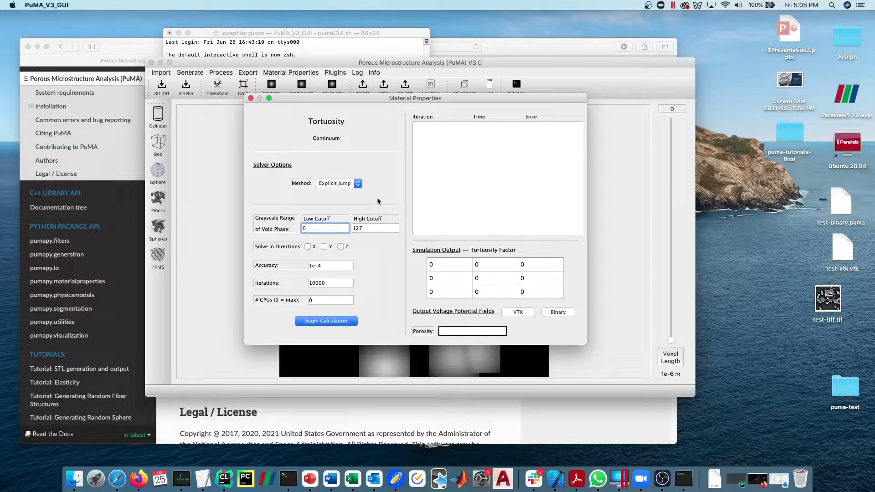
{"action": "left_click", "coordinate": [345, 184]}
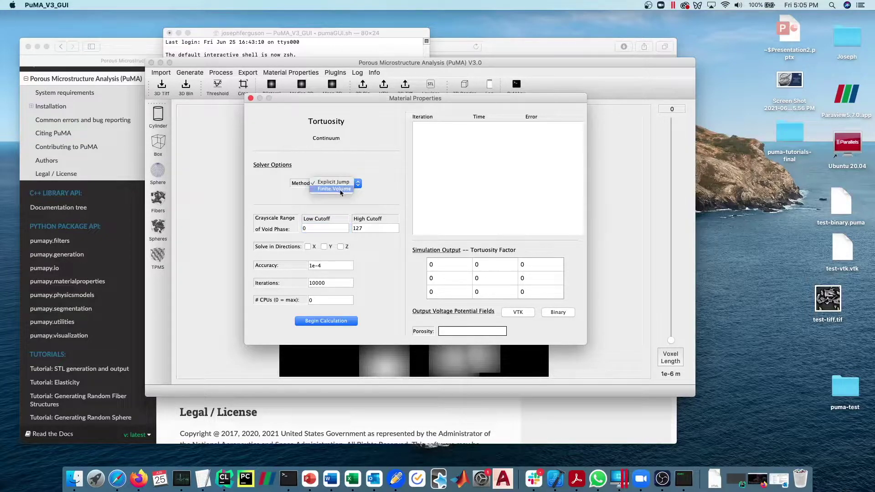
{"action": "left_click", "coordinate": [342, 192]}
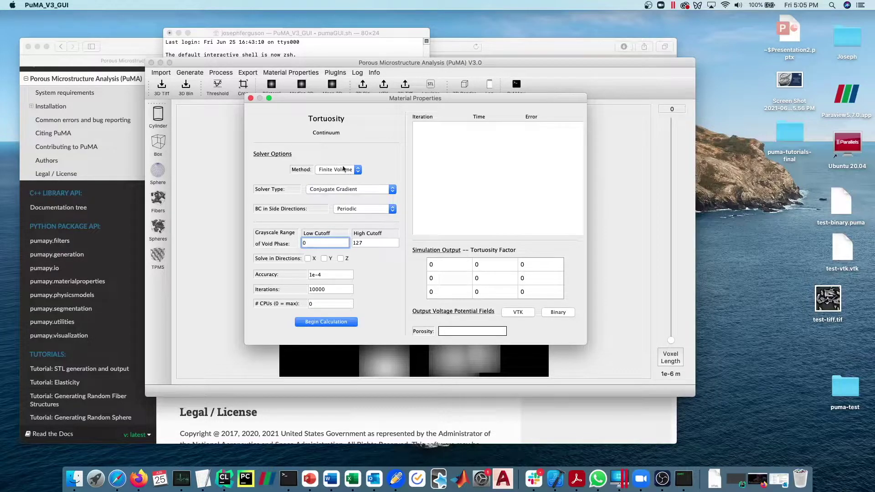
Step: Review the solver options, keeping Conjugate Gradient and Periodic side boundaries
{"action": "left_click", "coordinate": [330, 191]}
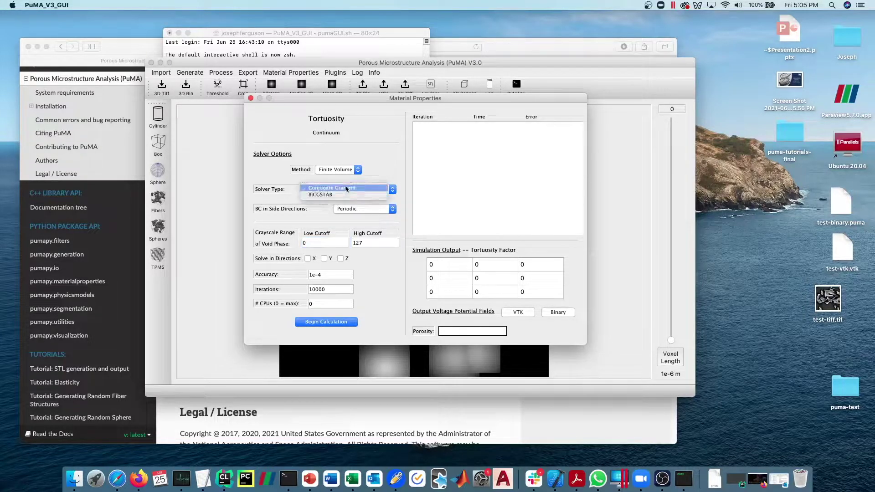
{"action": "left_click", "coordinate": [340, 188]}
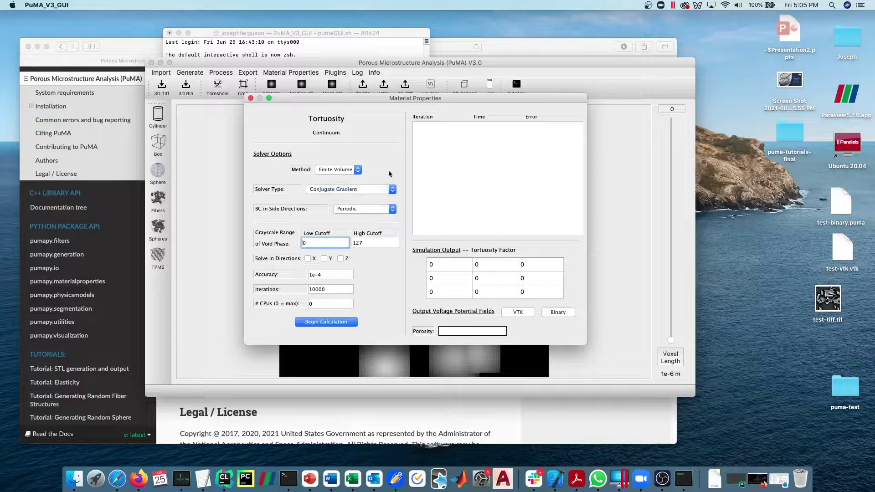
{"action": "left_click", "coordinate": [358, 209]}
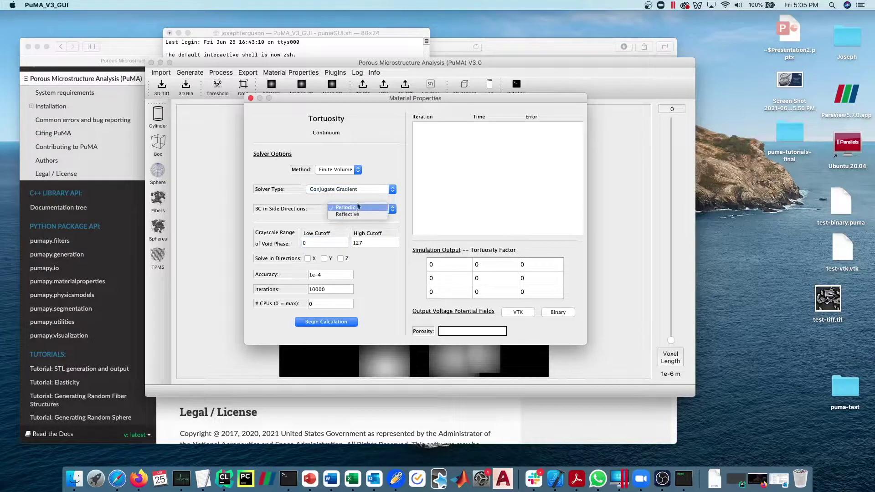
{"action": "left_click", "coordinate": [379, 172]}
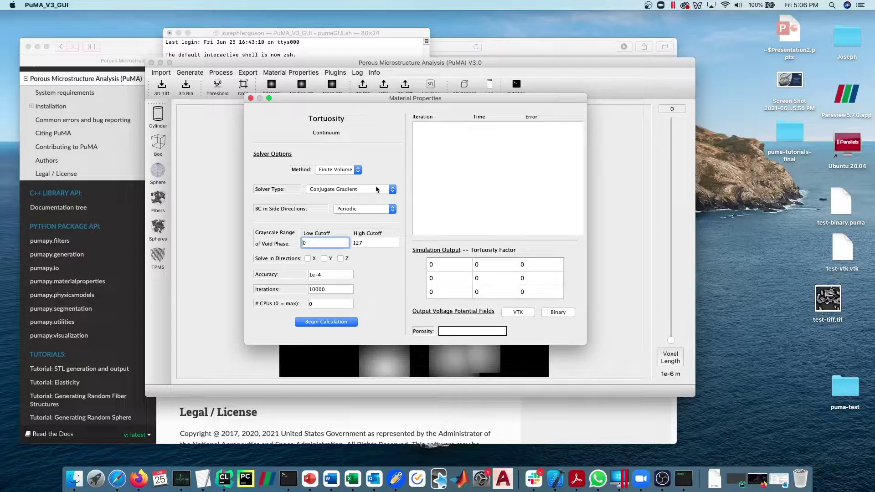
{"action": "left_click", "coordinate": [337, 169]}
{"action": "left_click", "coordinate": [338, 171]}
{"action": "left_click", "coordinate": [337, 171]}
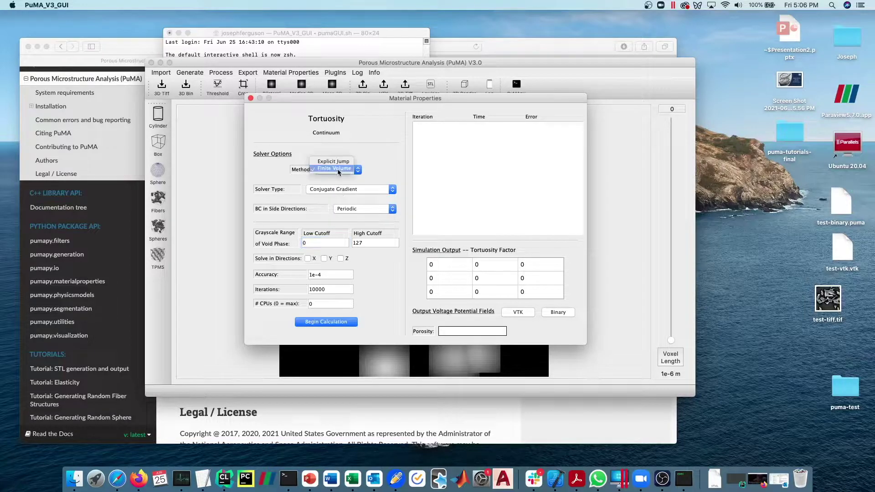
Step: Set the method back to Explicit Jump, confirm void range 0–127, and tick X, Y and Z
{"action": "left_click", "coordinate": [339, 164]}
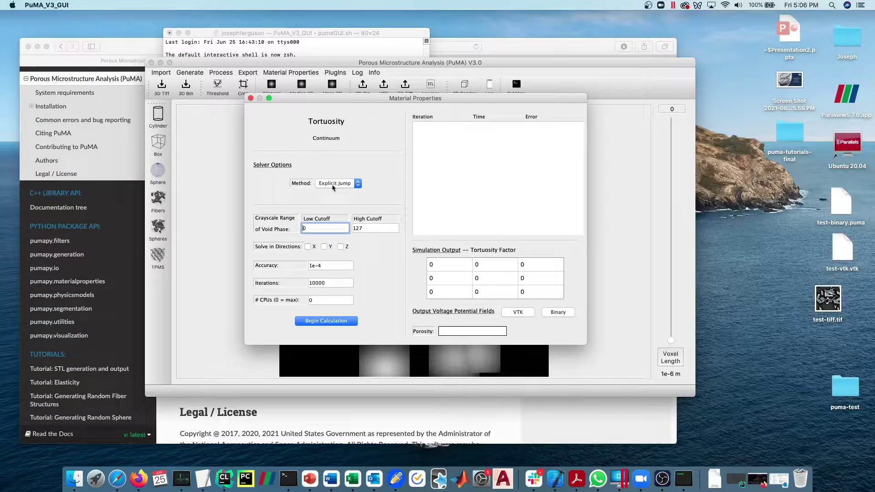
{"action": "left_click", "coordinate": [381, 228]}
{"action": "key", "text": "shift+Tab"}
{"action": "key", "text": "Tab"}
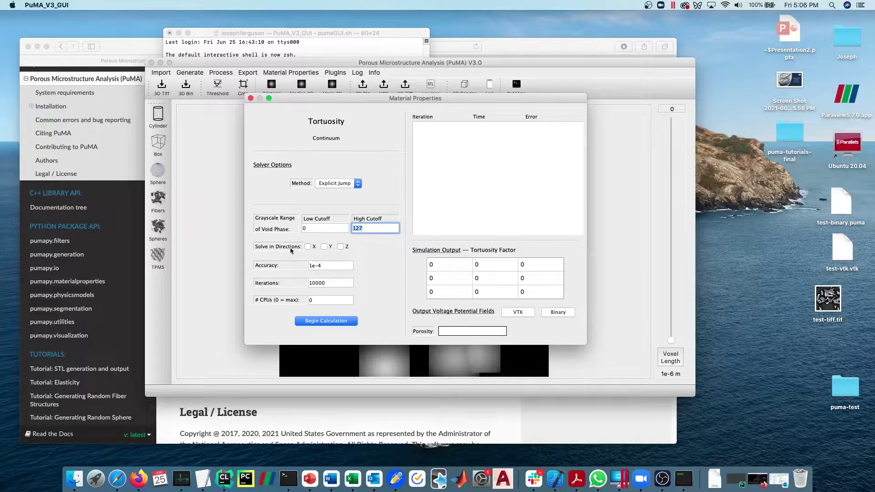
{"action": "left_click", "coordinate": [307, 246]}
{"action": "left_click", "coordinate": [324, 247]}
{"action": "left_click", "coordinate": [340, 247]}
Step: Confirm accuracy 1e-4, 10000 iterations and 0 CPUs, then begin the calculation
{"action": "left_click", "coordinate": [327, 265]}
{"action": "key", "text": "super+a"}
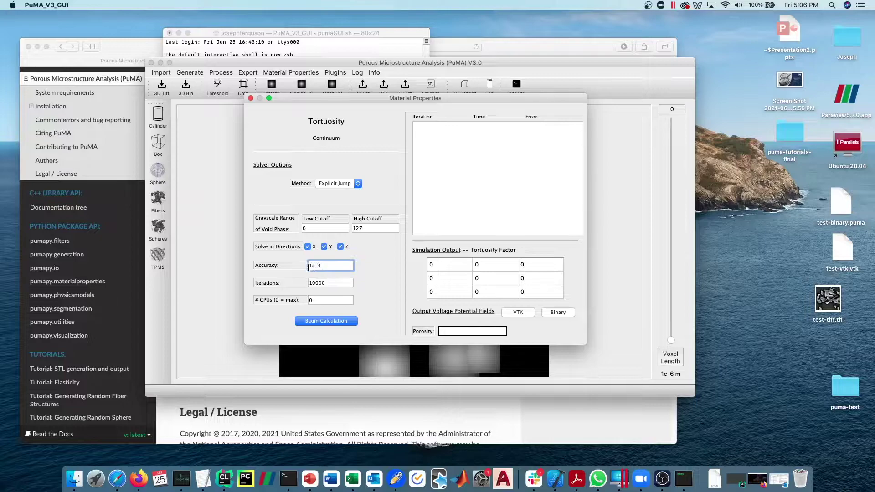
{"action": "left_click", "coordinate": [340, 268]}
{"action": "left_click_drag", "start_coordinate": [320, 266], "coordinate": [338, 265]}
{"action": "left_click", "coordinate": [338, 266]}
{"action": "double_click", "coordinate": [318, 283]}
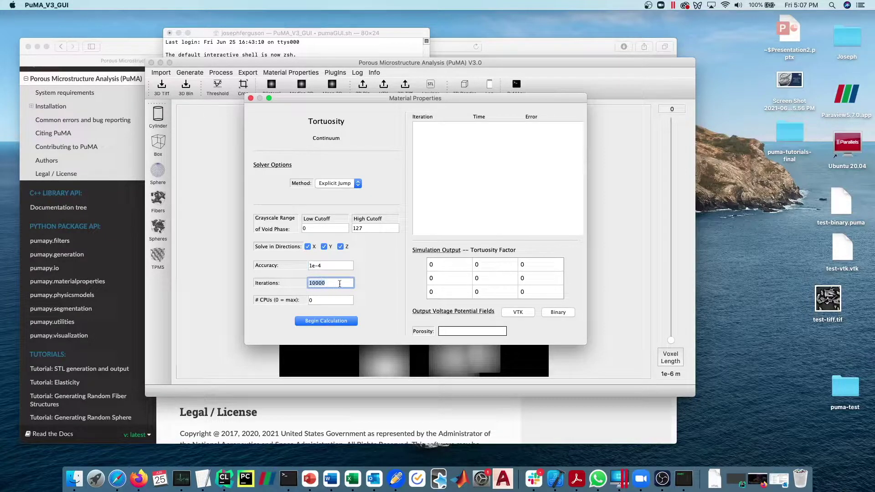
{"action": "left_click", "coordinate": [319, 284]}
{"action": "left_click", "coordinate": [323, 300]}
{"action": "left_click", "coordinate": [344, 301]}
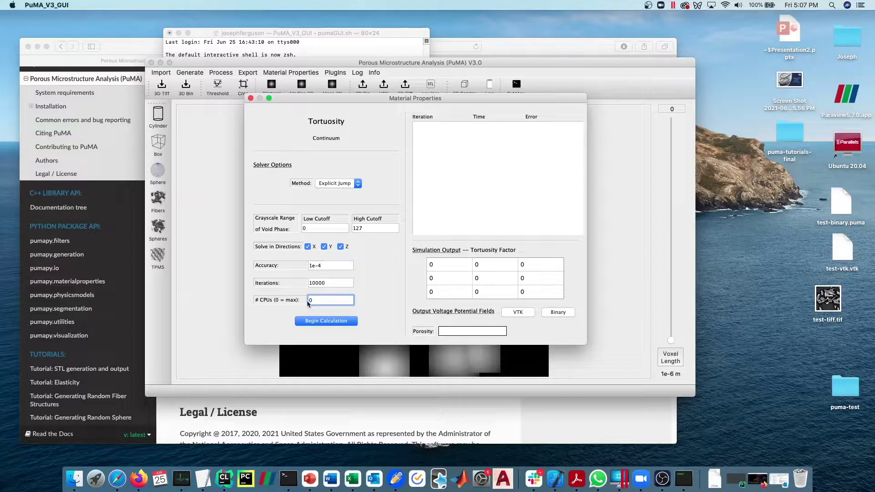
{"action": "left_click", "coordinate": [355, 323]}
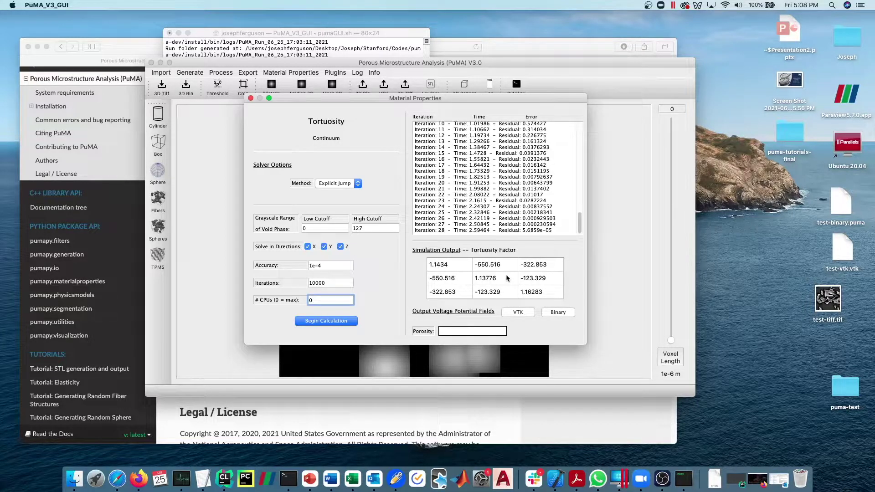
Step: Open the Method dropdown to set up a second tortuosity run
{"action": "left_click", "coordinate": [337, 183]}
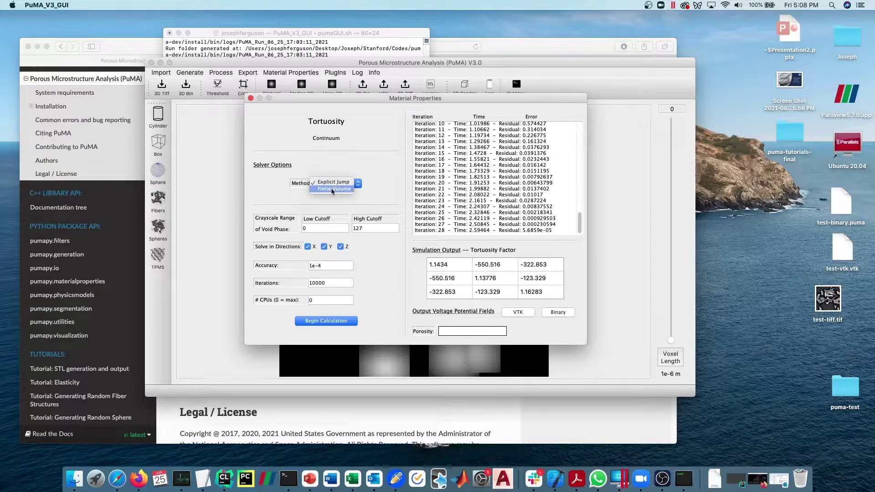
Step: Rerun with Finite Volume and Conjugate Gradient, converging to 1.13651, 1.13214 and 1.15465, then close
{"action": "left_click", "coordinate": [332, 188]}
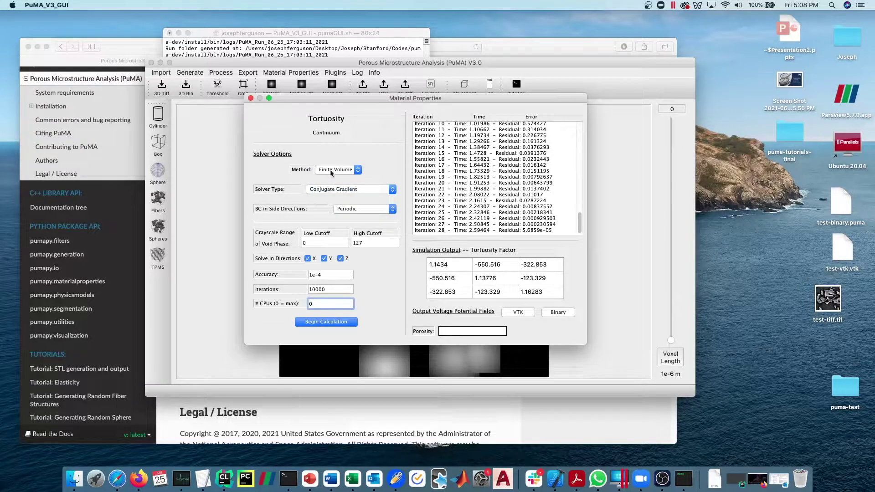
{"action": "left_click", "coordinate": [355, 189]}
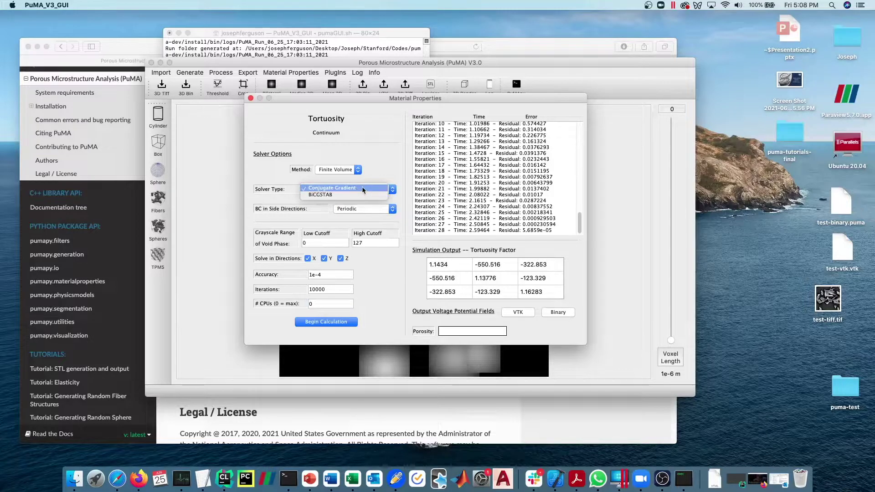
{"action": "left_click", "coordinate": [363, 190]}
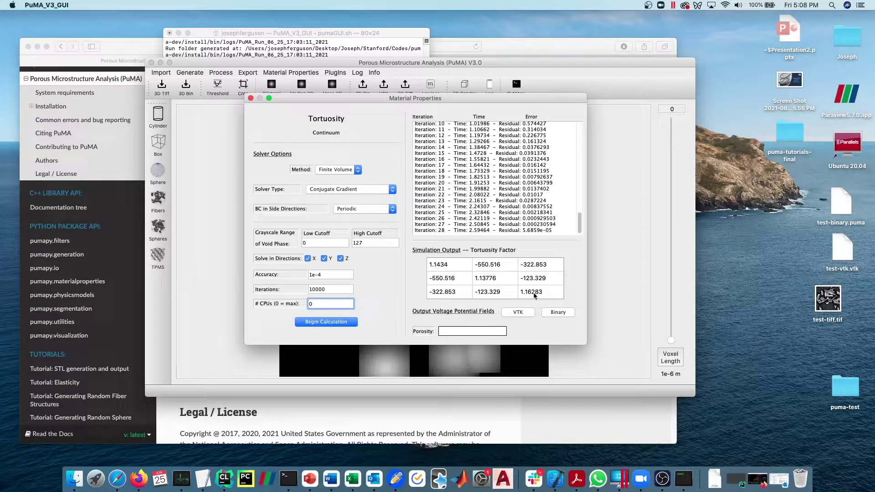
{"action": "key", "text": "Return"}
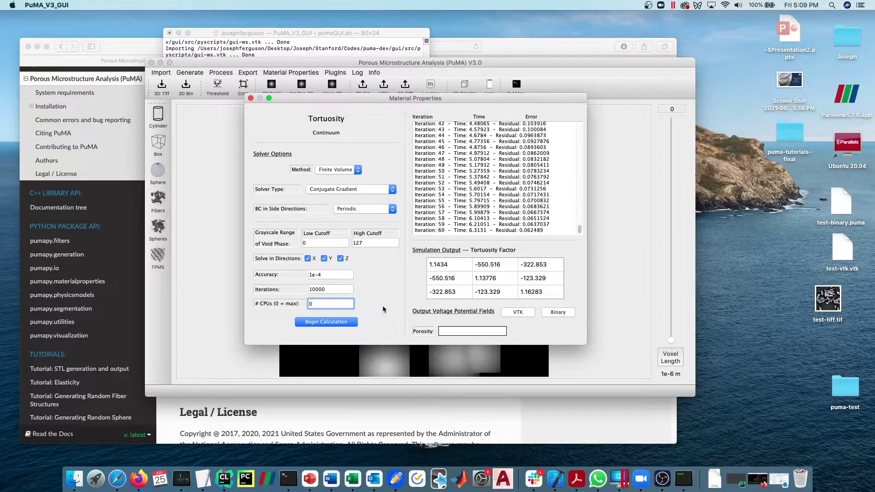
{"action": "left_click_drag", "start_coordinate": [462, 100], "coordinate": [230, 29]}
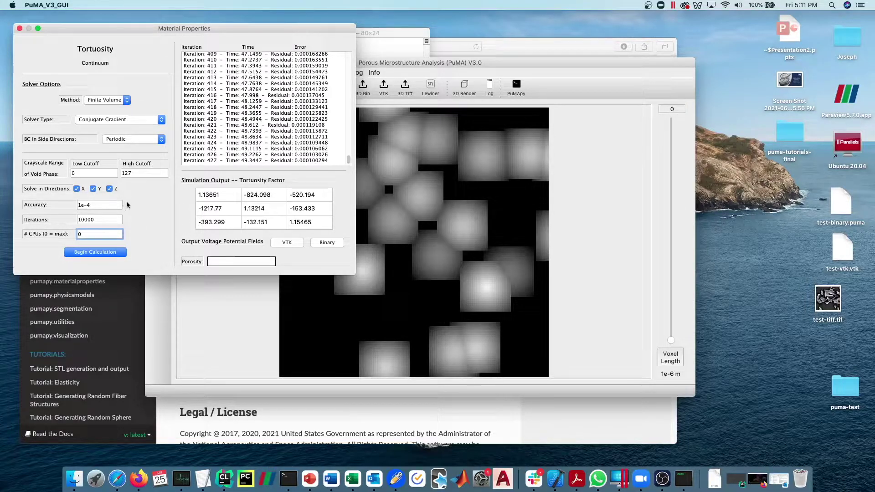
{"action": "left_click", "coordinate": [19, 28]}
Step: Choose Material Properties > Tortuosity > Random Walk and move its dialog to the lower left
{"action": "left_click", "coordinate": [285, 73]}
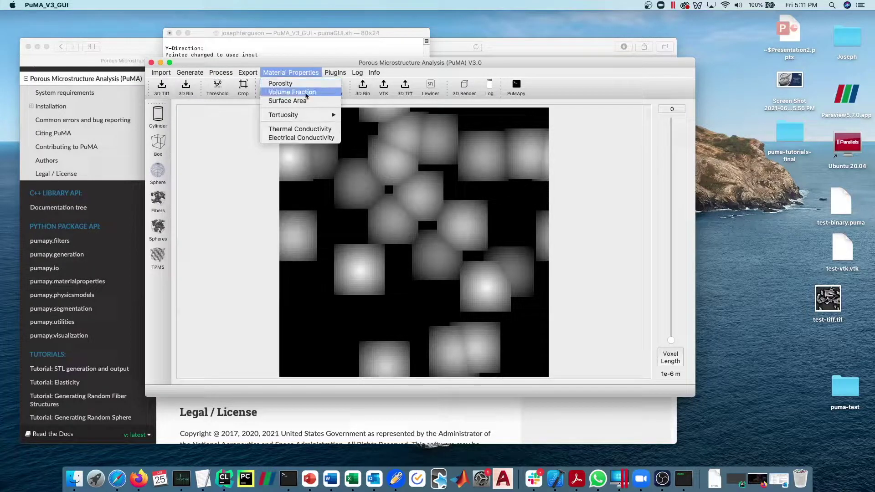
{"action": "mouse_move", "coordinate": [303, 117]}
{"action": "left_click", "coordinate": [380, 124]}
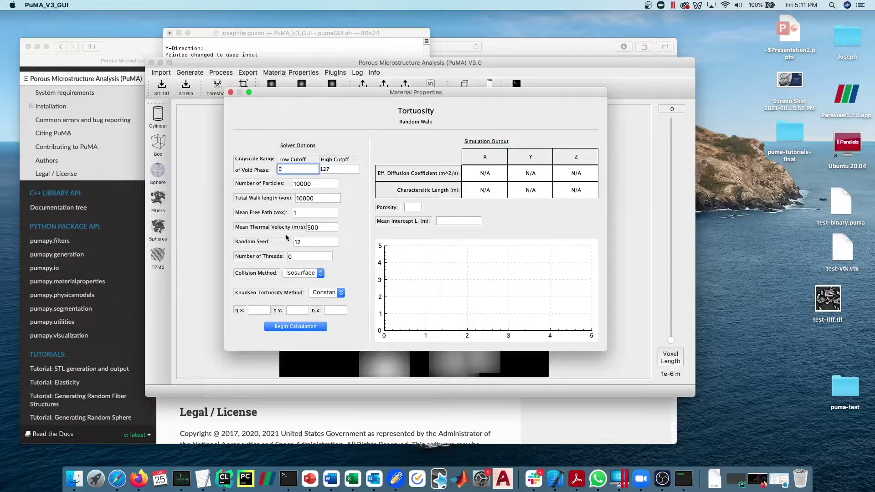
{"action": "left_click_drag", "start_coordinate": [358, 94], "coordinate": [227, 133]}
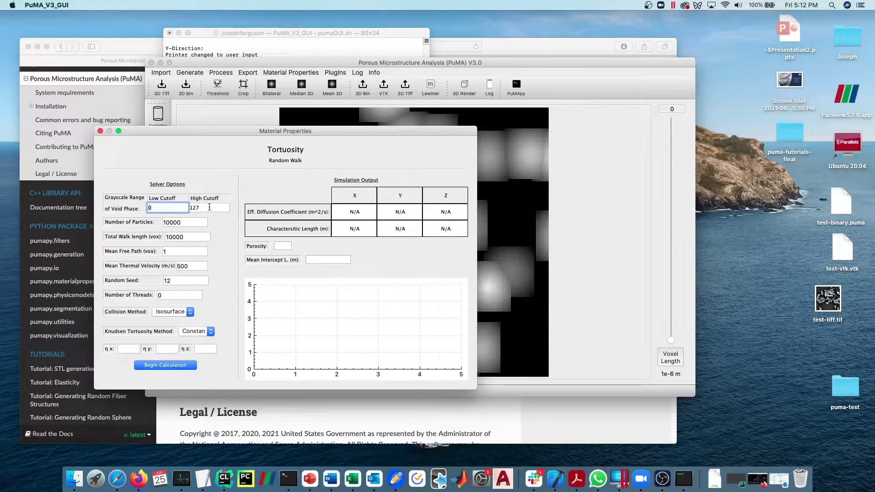
{"action": "key", "text": "Tab"}
{"action": "key", "text": "Tab"}
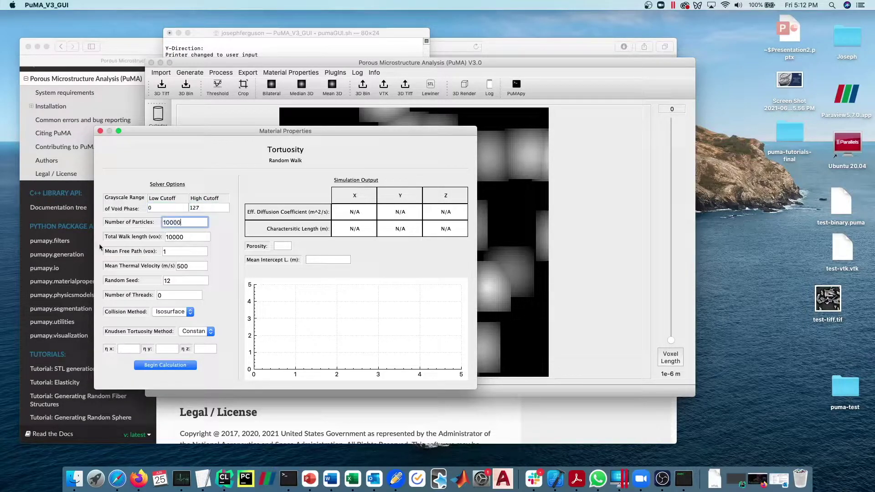
{"action": "left_click", "coordinate": [174, 224]}
{"action": "left_click", "coordinate": [185, 237]}
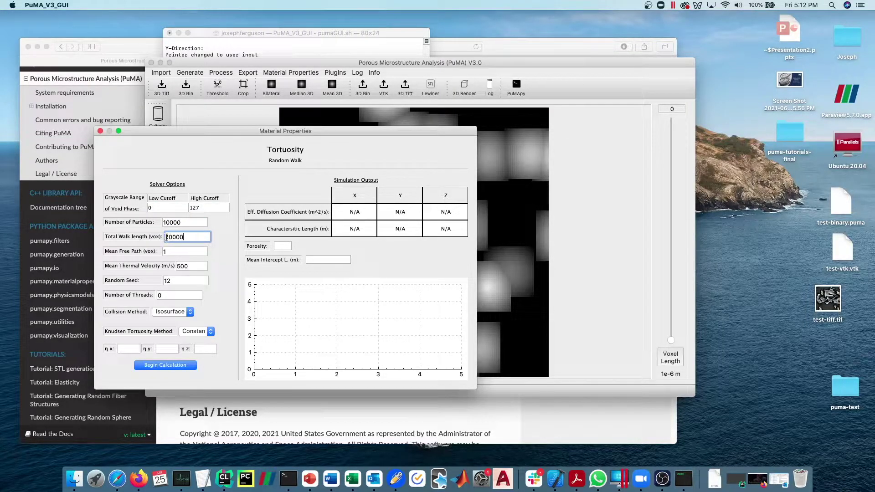
{"action": "left_click", "coordinate": [179, 252]}
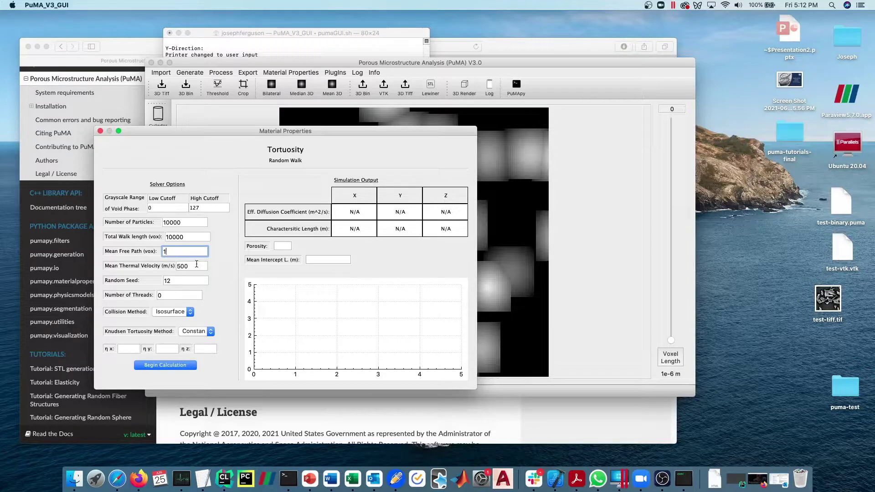
{"action": "type", "text": "0000"}
{"action": "key", "text": "BackSpace"}
{"action": "key", "text": "BackSpace"}
{"action": "key", "text": "BackSpace"}
{"action": "key", "text": "BackSpace"}
{"action": "double_click", "coordinate": [196, 265]}
{"action": "left_click", "coordinate": [194, 265]}
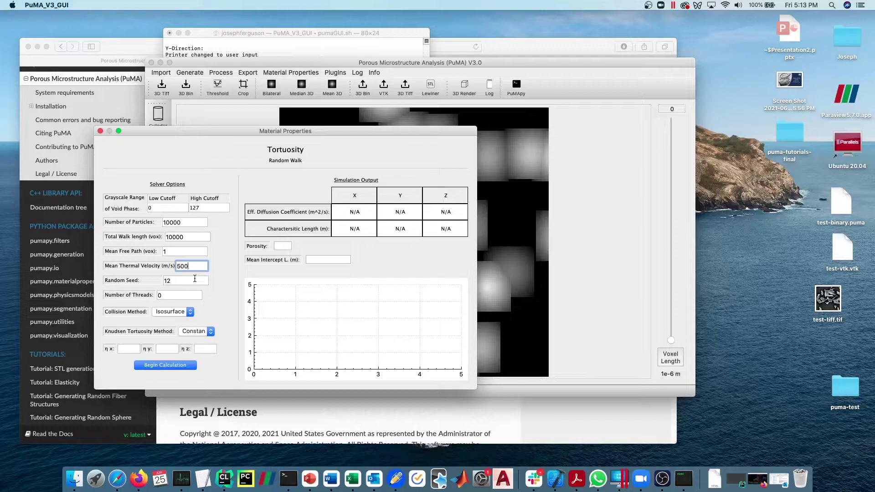
{"action": "key", "text": "Tab"}
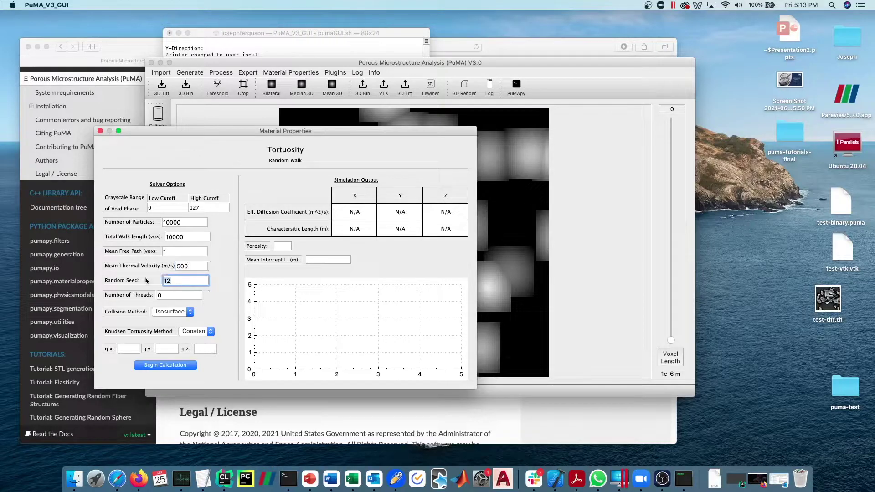
{"action": "left_click", "coordinate": [183, 294]}
{"action": "key", "text": "super+a"}
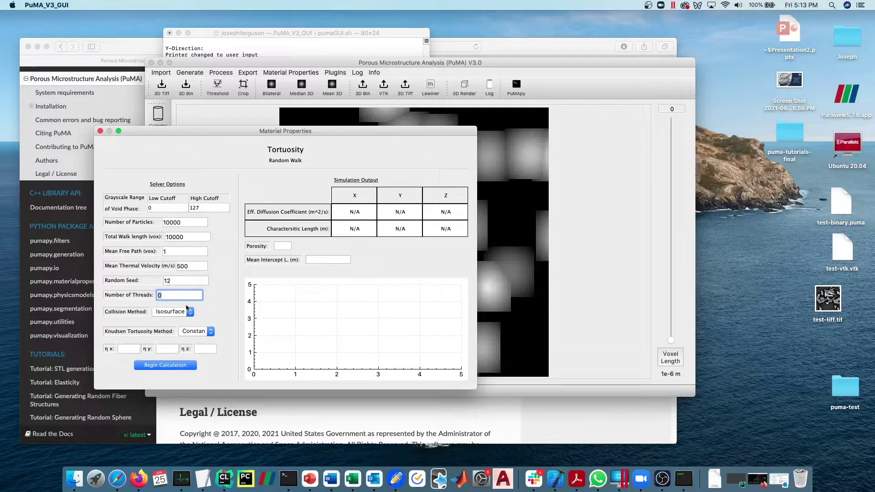
{"action": "type", "text": "0"}
{"action": "left_click", "coordinate": [161, 312]}
{"action": "left_click", "coordinate": [167, 320]}
{"action": "left_click", "coordinate": [166, 312]}
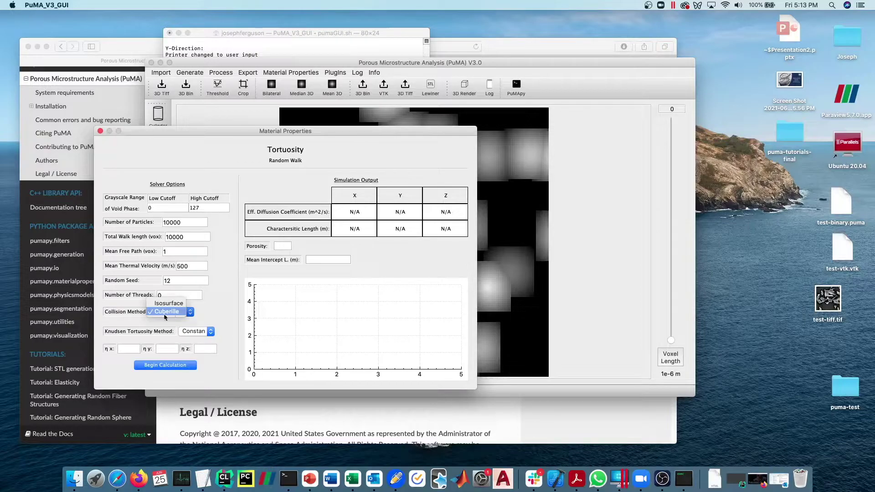
{"action": "left_click", "coordinate": [169, 304]}
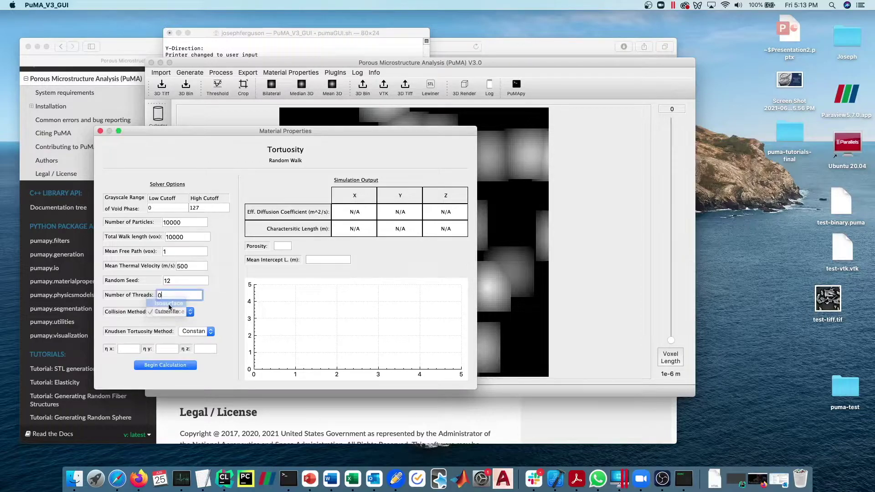
{"action": "left_click", "coordinate": [166, 313]}
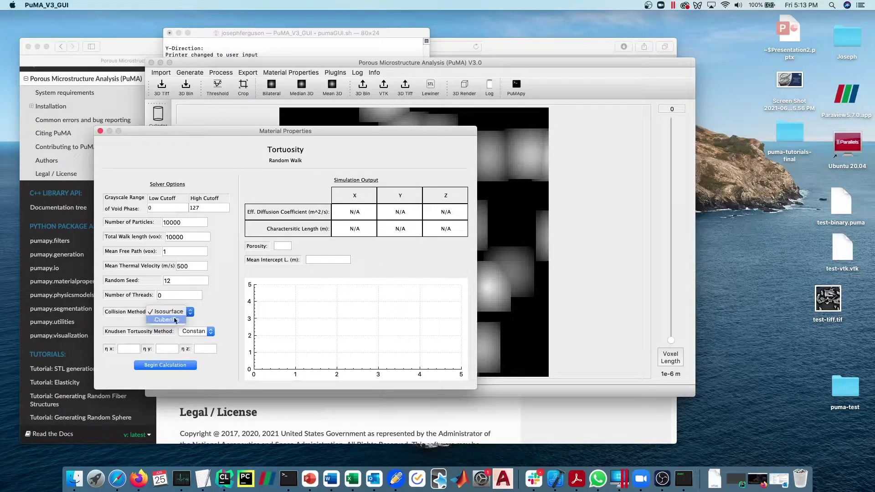
{"action": "left_click", "coordinate": [172, 320]}
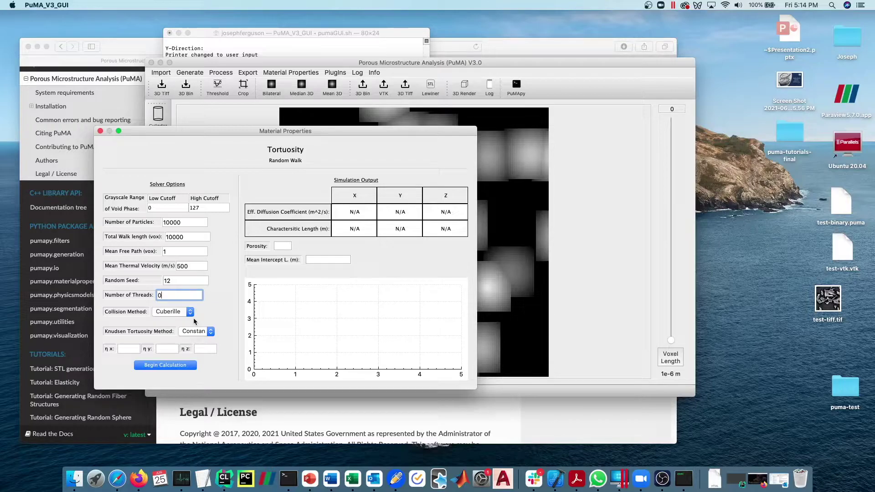
{"action": "left_click", "coordinate": [187, 312]}
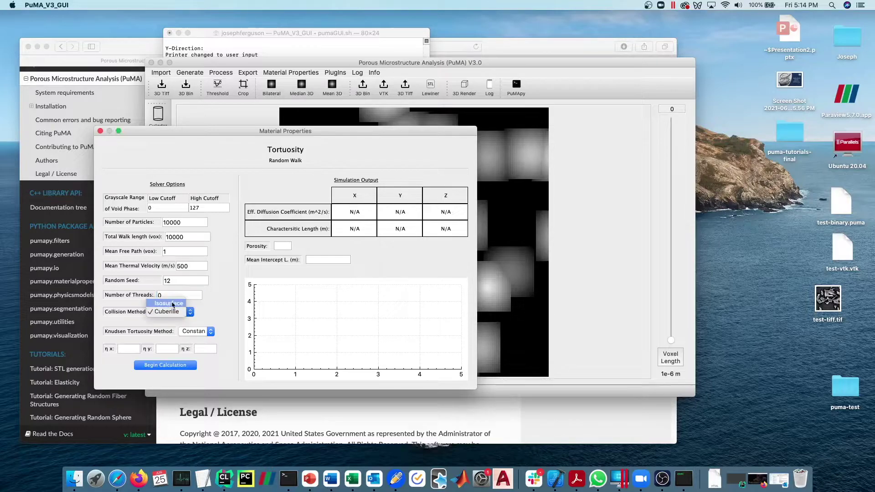
{"action": "left_click", "coordinate": [172, 304]}
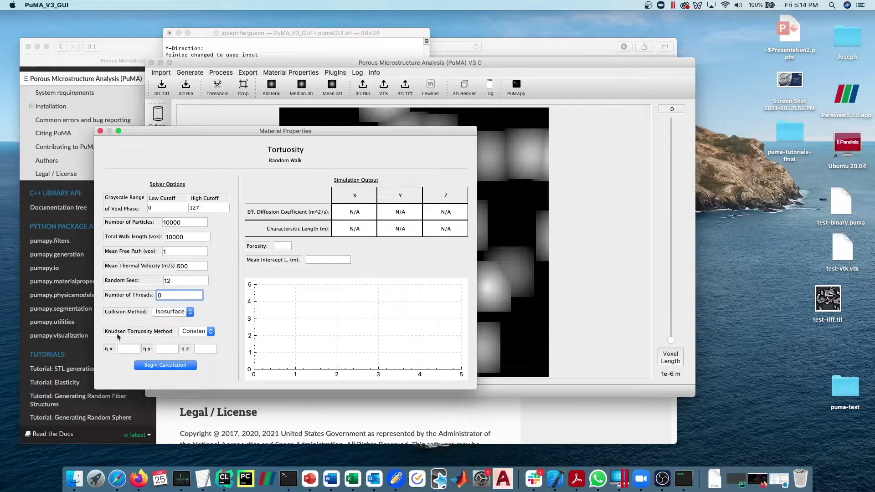
Step: Switch the Knudsen tortuosity method from Constant to Variable
{"action": "left_click", "coordinate": [194, 336]}
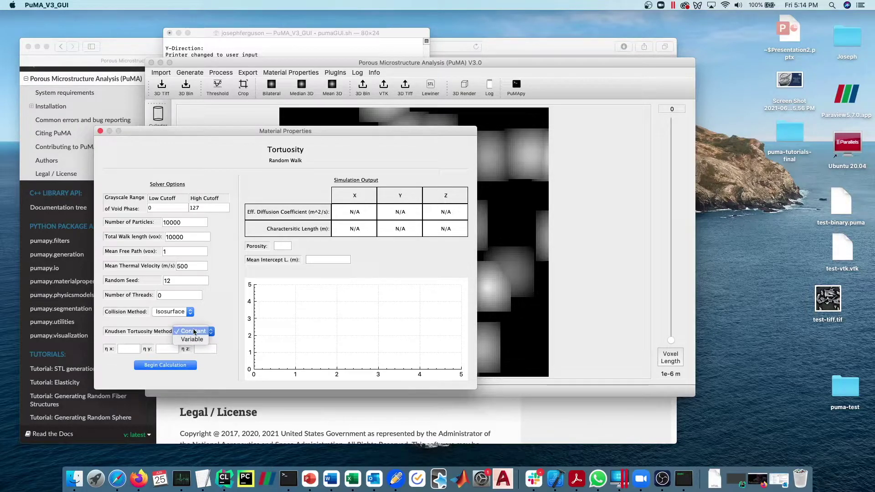
{"action": "left_click", "coordinate": [192, 339]}
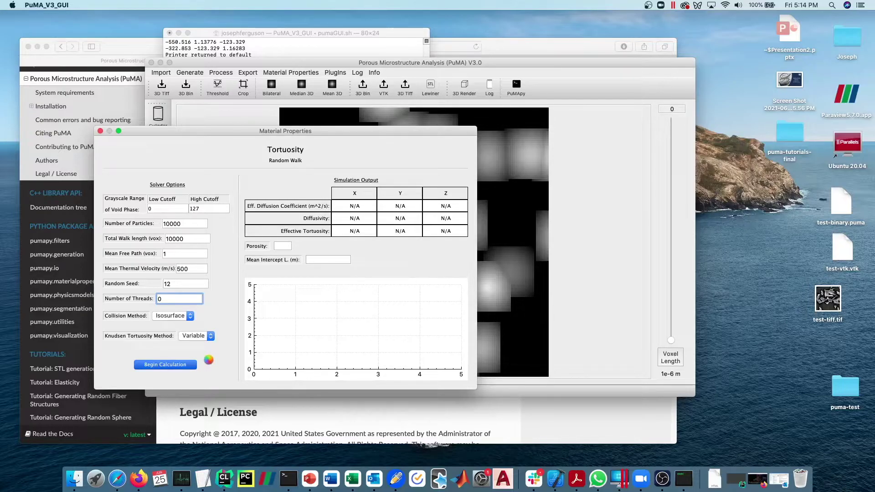
Step: Move the solver log to the upper right and return to the Random Walk dialog for its results
{"action": "left_click_drag", "start_coordinate": [297, 33], "coordinate": [636, 25]}
{"action": "left_click", "coordinate": [348, 363]}
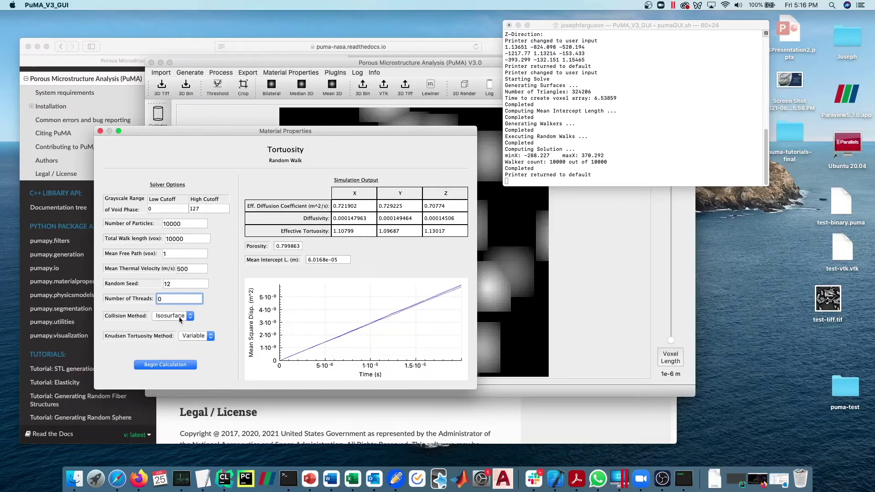
Step: Bring the PuMA Read the Docs page forward and briefly highlight the BibTeX citation's title and author lines
{"action": "left_click", "coordinate": [165, 48]}
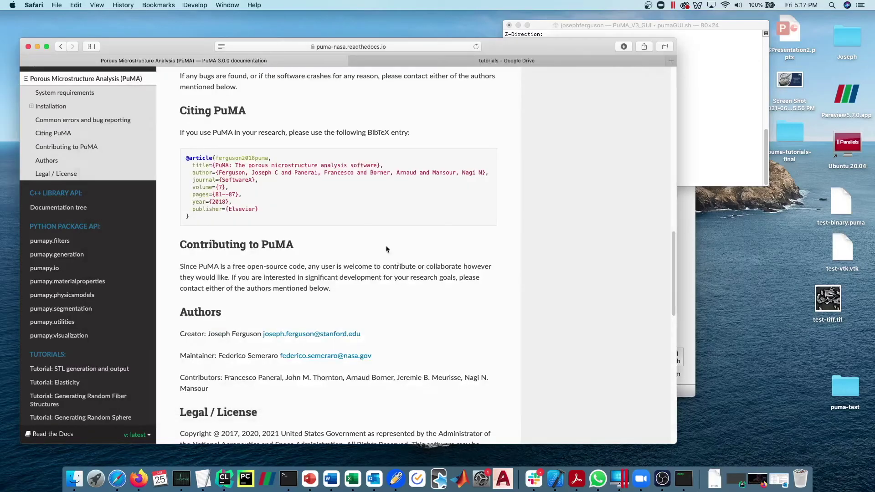
{"action": "left_click_drag", "start_coordinate": [460, 171], "coordinate": [210, 165]}
{"action": "left_click", "coordinate": [249, 179]}
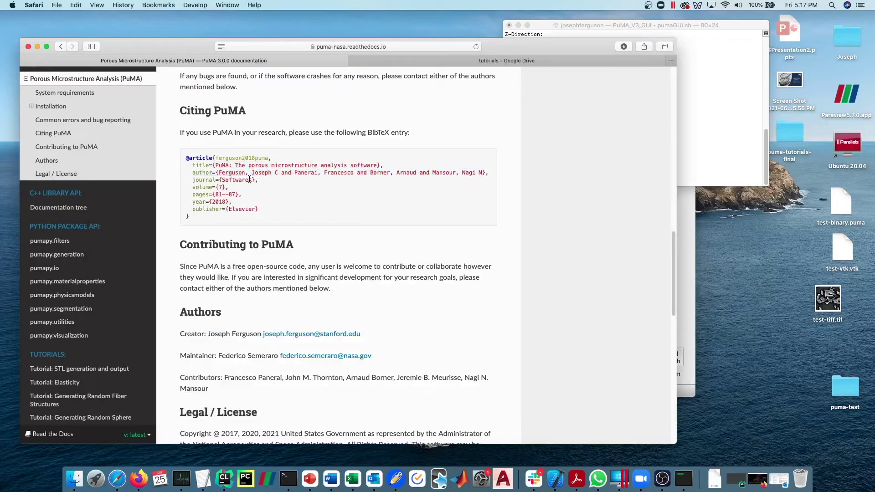